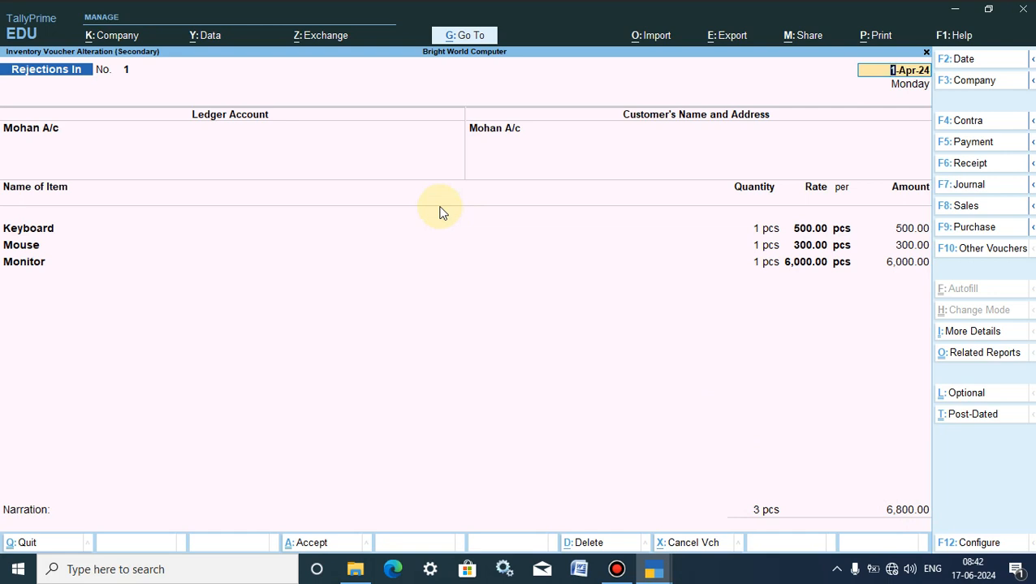
pyautogui.click(955, 11)
pyautogui.rightClick(470, 104)
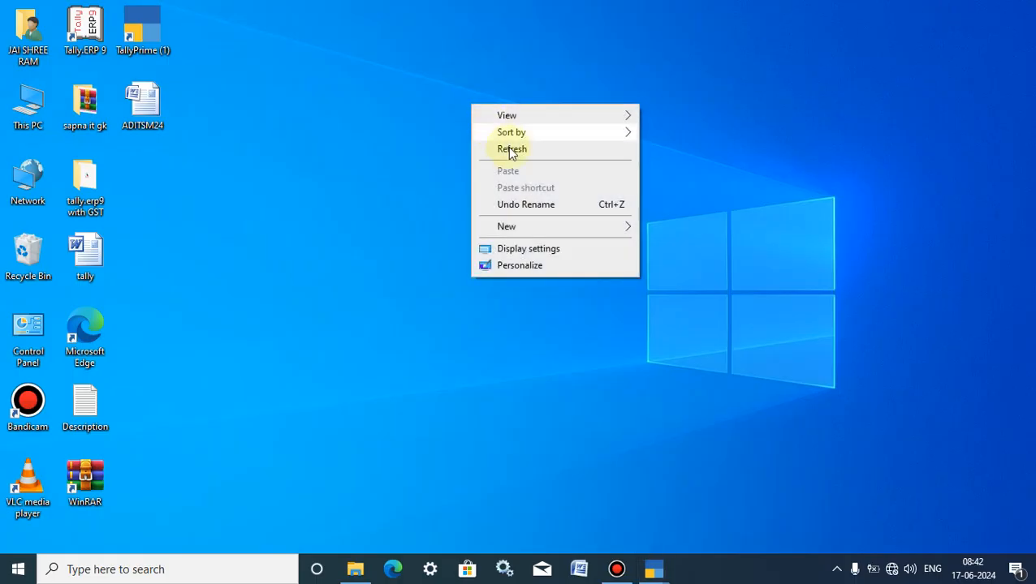
pyautogui.click(511, 151)
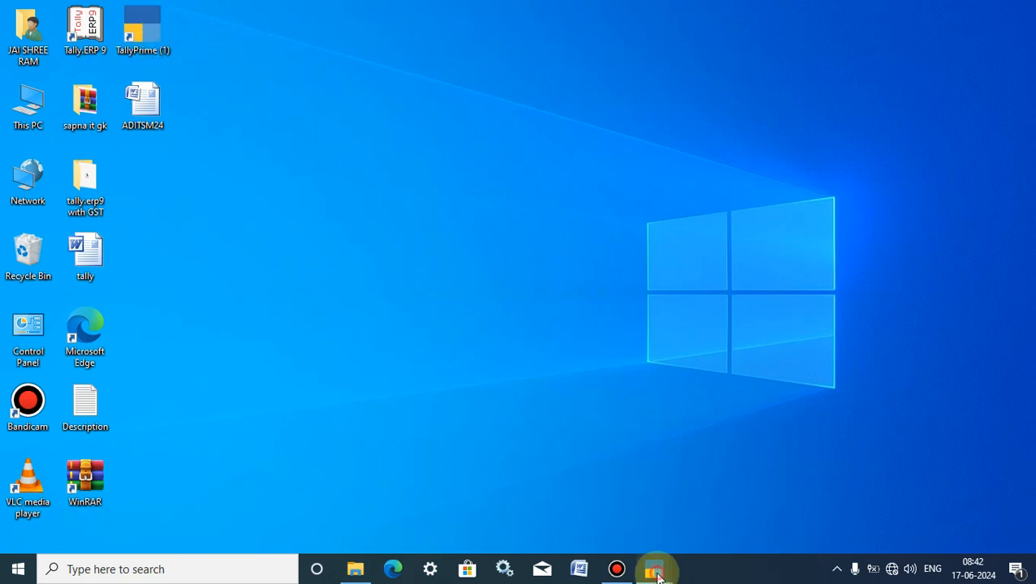
pyautogui.moveTo(653, 569)
pyautogui.click(571, 507)
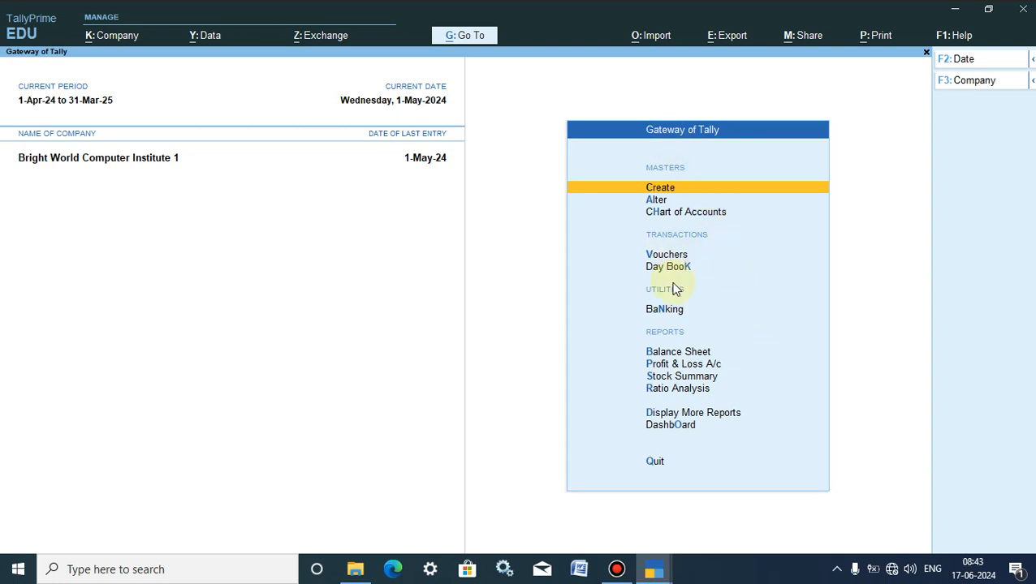
# Step: Open voucher entry from the Gateway of Tally and check the voucher types grouped with Sales and Purchase
pyautogui.click(662, 256)
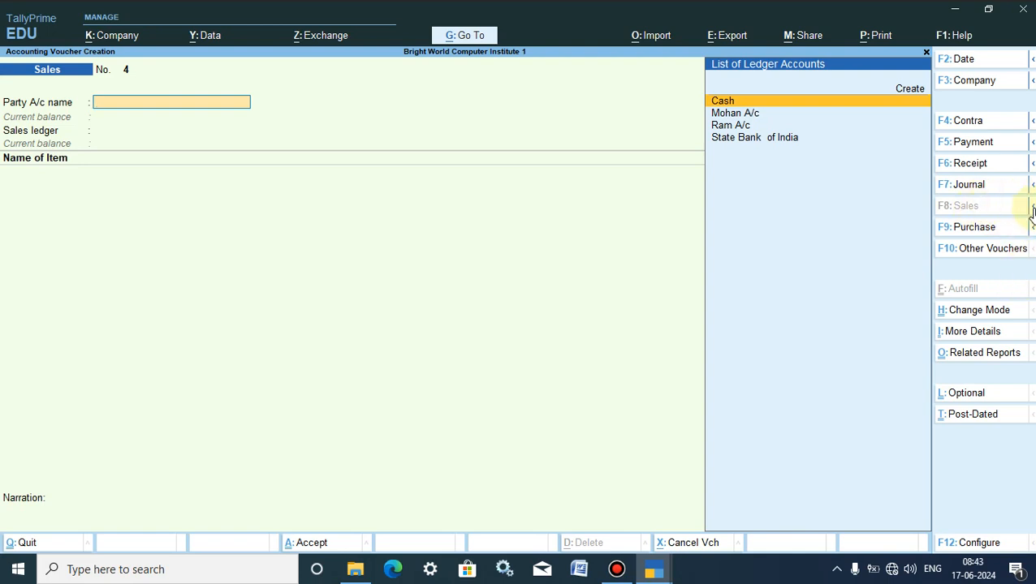
pyautogui.moveTo(1030, 207)
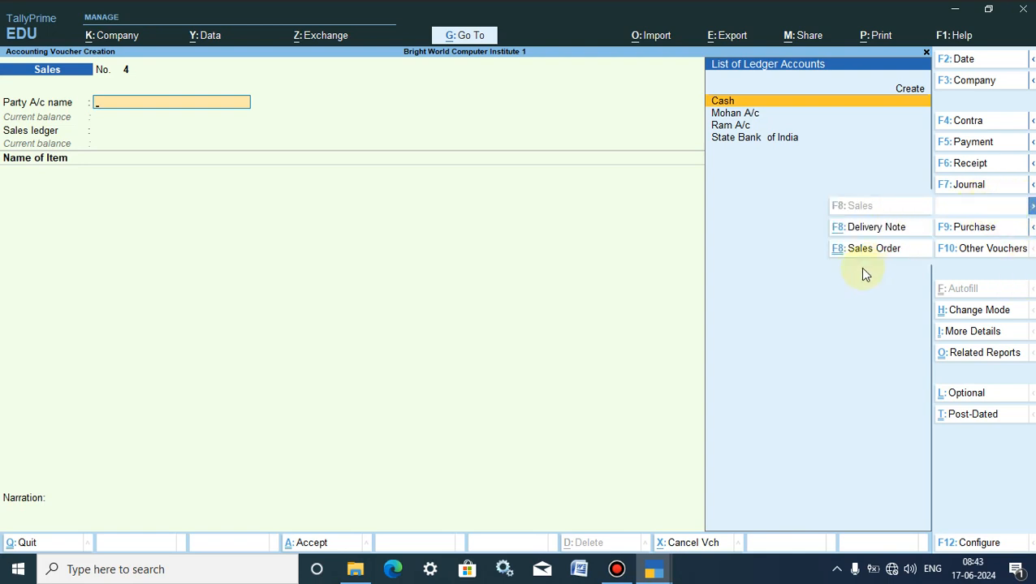
pyautogui.click(841, 164)
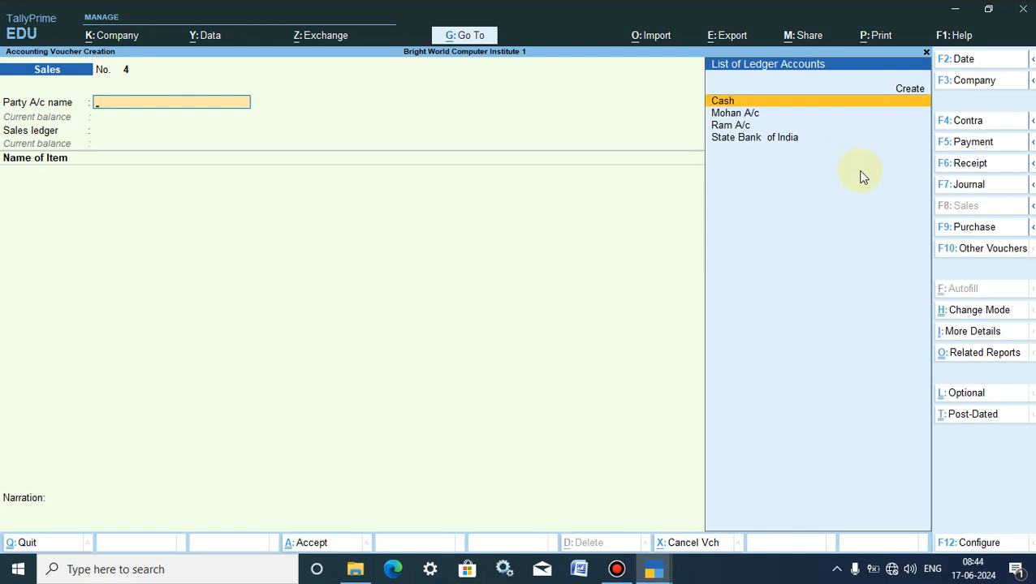
pyautogui.click(1032, 228)
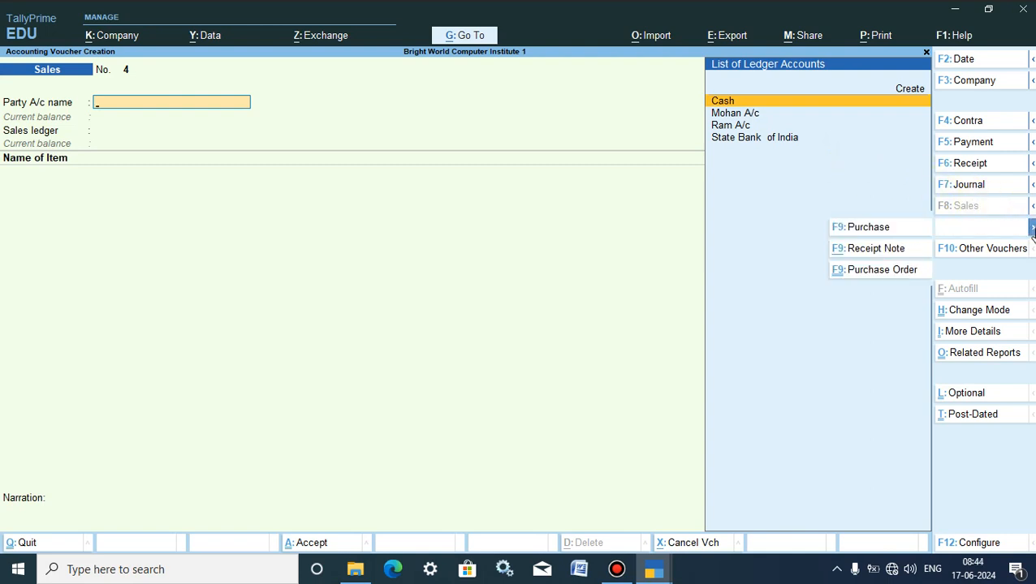
pyautogui.click(897, 182)
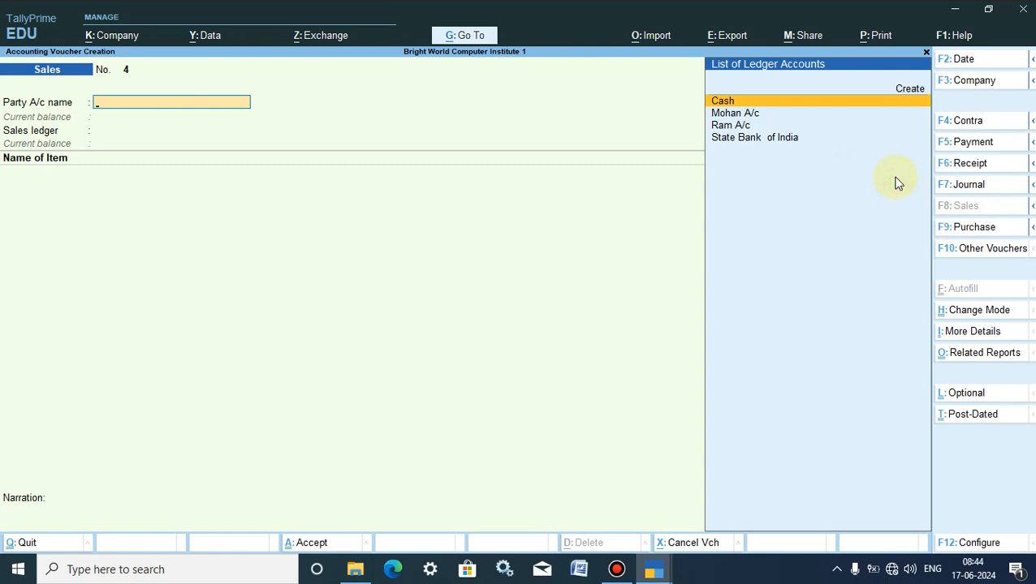
pyautogui.click(958, 336)
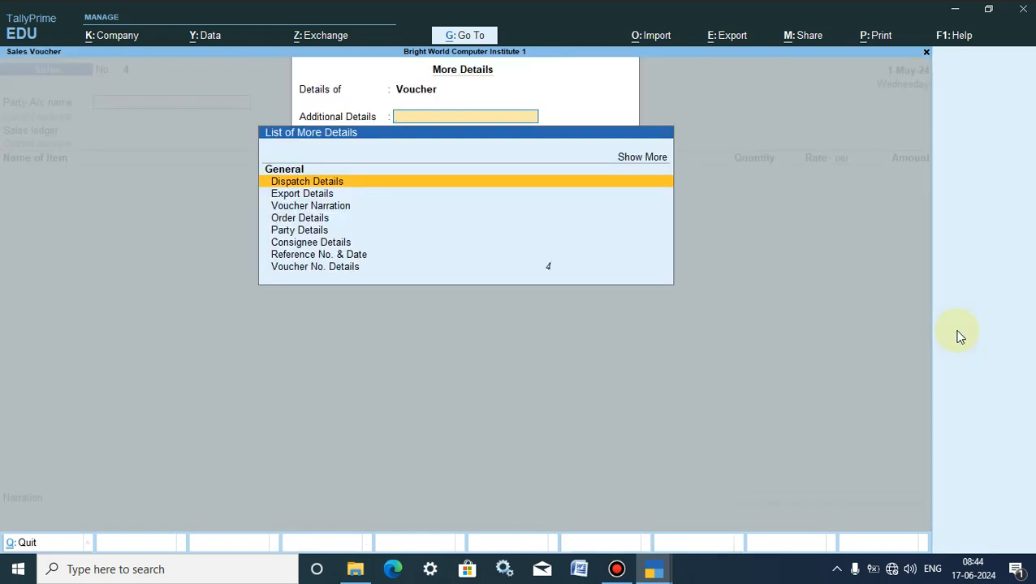
pyautogui.press('Escape')
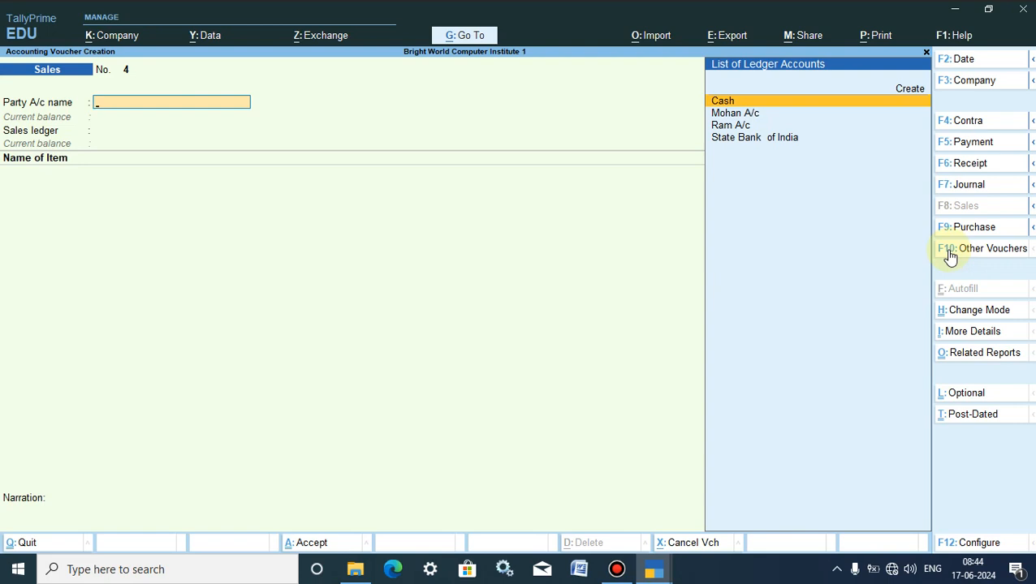
# Step: Show the inactive voucher types, activate Rejections In and change the voucher to that type
pyautogui.click(992, 250)
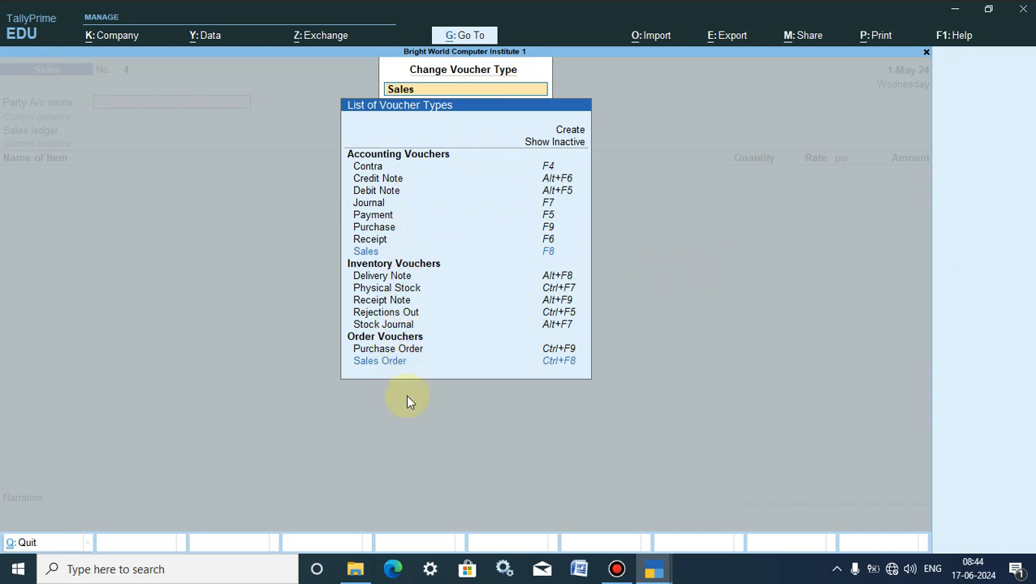
pyautogui.click(548, 143)
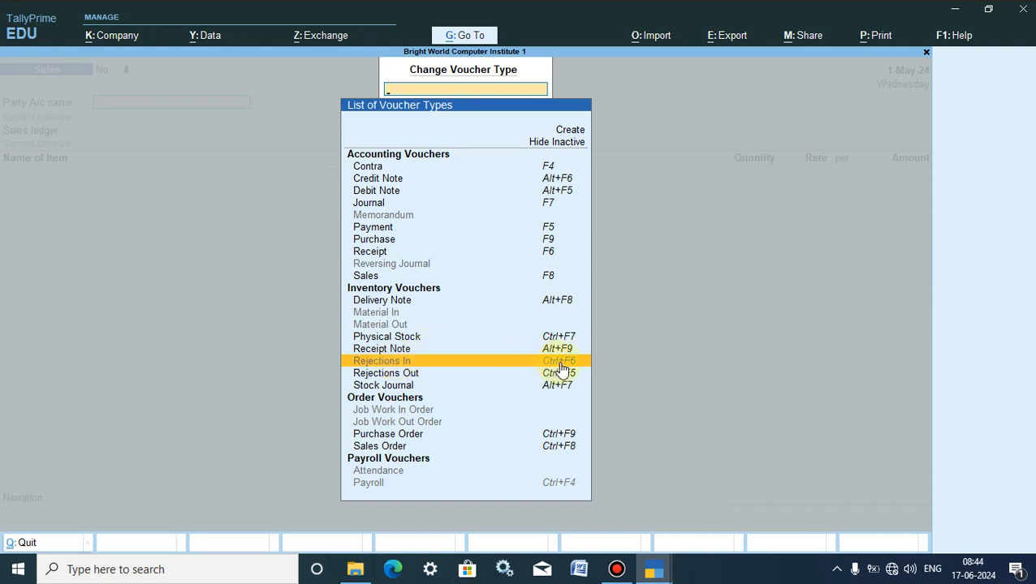
pyautogui.click(398, 363)
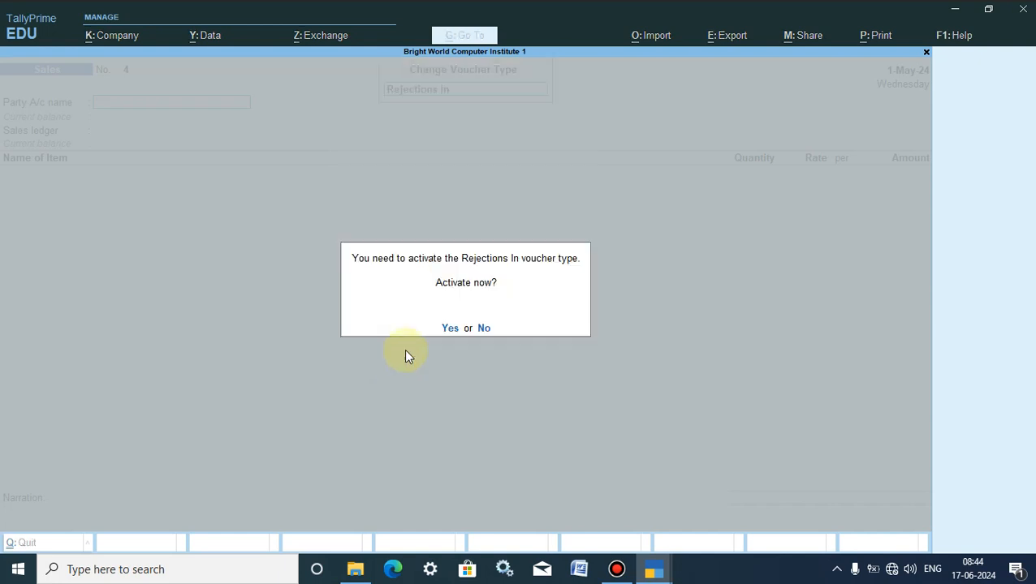
pyautogui.click(451, 332)
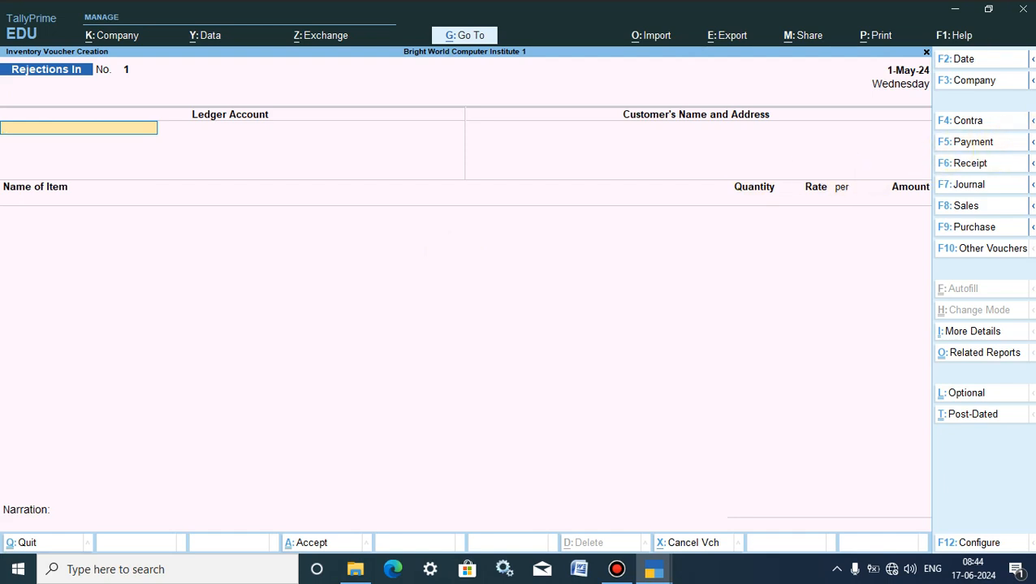
# Step: Check which voucher types are grouped with Payment and Receipt
pyautogui.click(1032, 143)
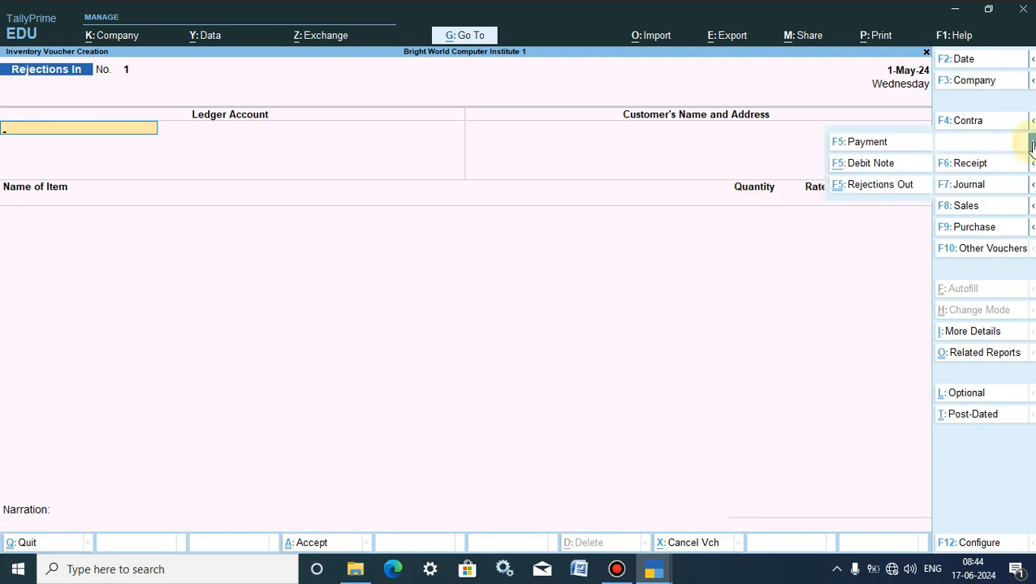
pyautogui.click(883, 315)
pyautogui.click(1032, 163)
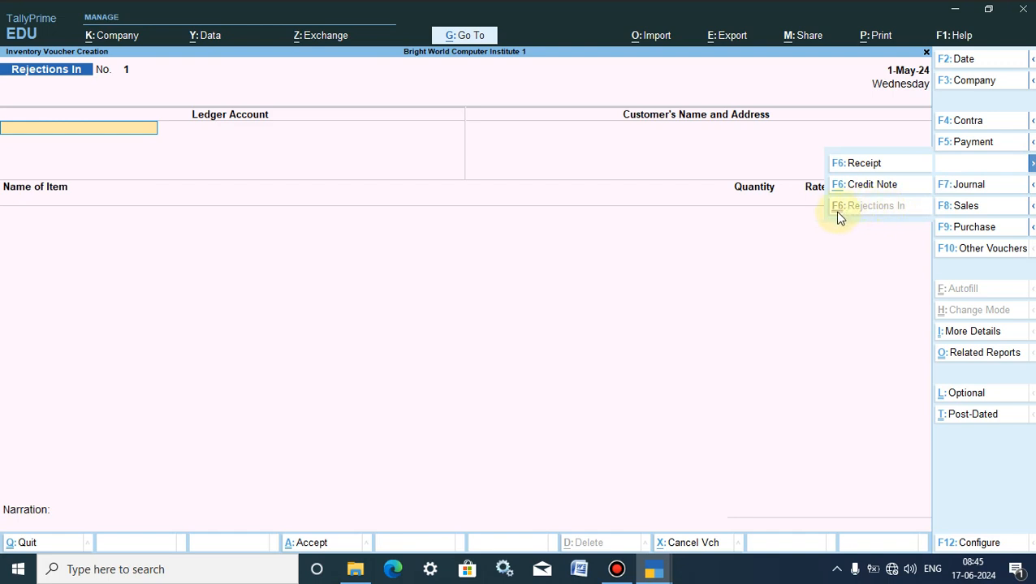
pyautogui.click(610, 268)
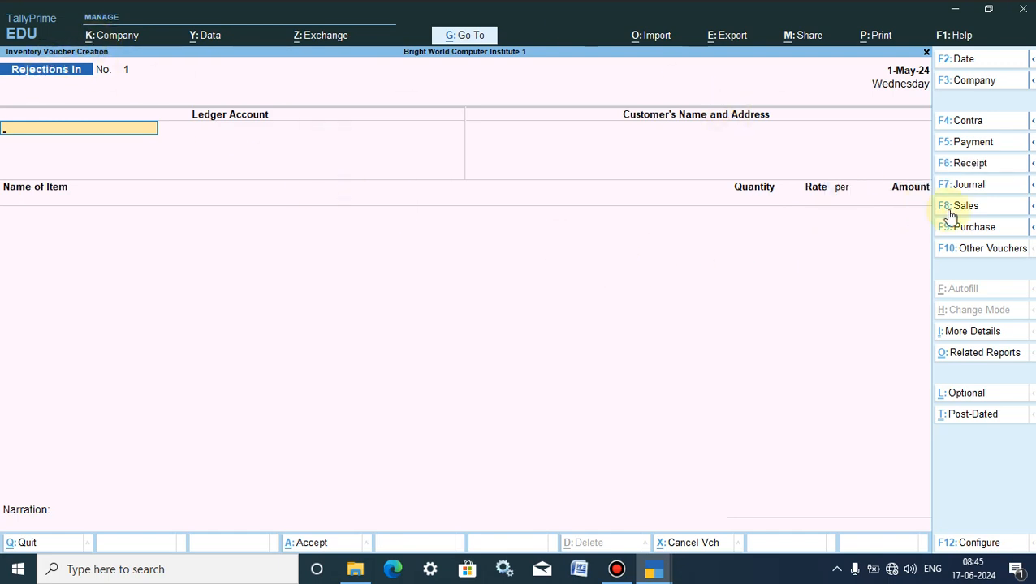
# Step: Switch to a Receipt and then a Contra voucher before returning to the Rejections In voucher
pyautogui.click(961, 163)
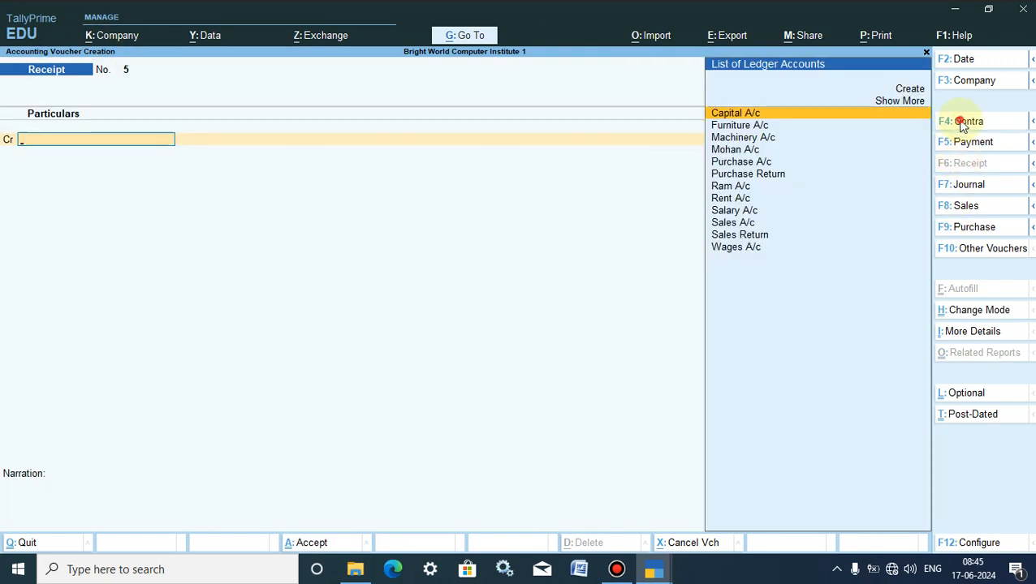
pyautogui.click(961, 121)
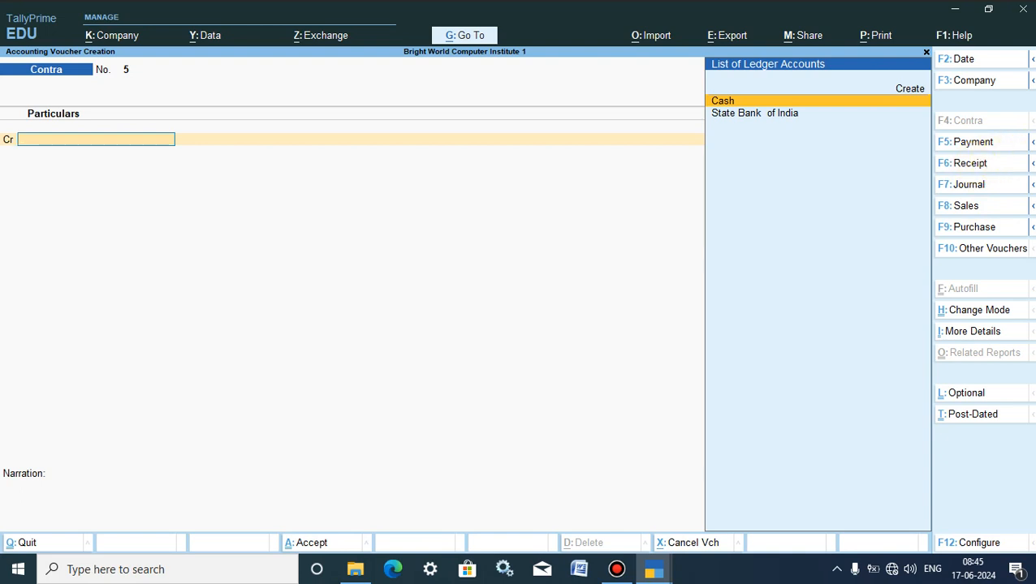
pyautogui.click(1032, 165)
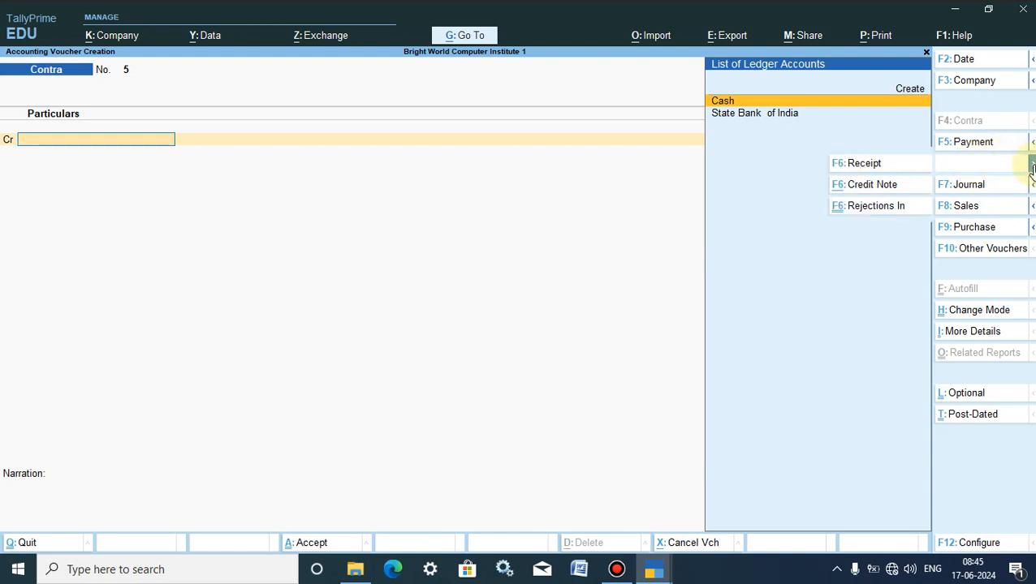
pyautogui.click(856, 208)
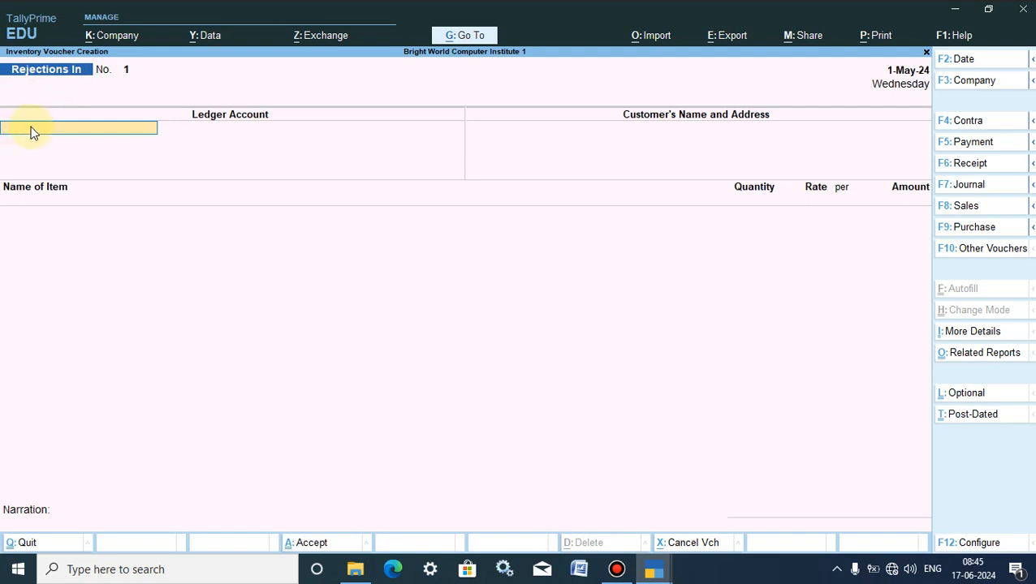
# Step: Select the customer's ledger account for the Rejections In voucher and accept the filled-in customer name and address
pyautogui.write('Mo')
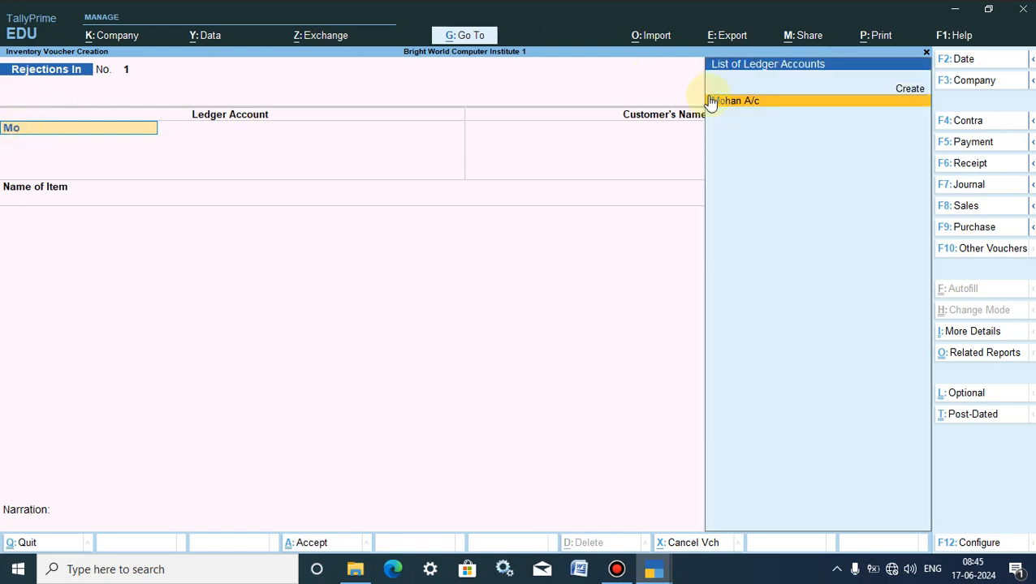
pyautogui.click(722, 102)
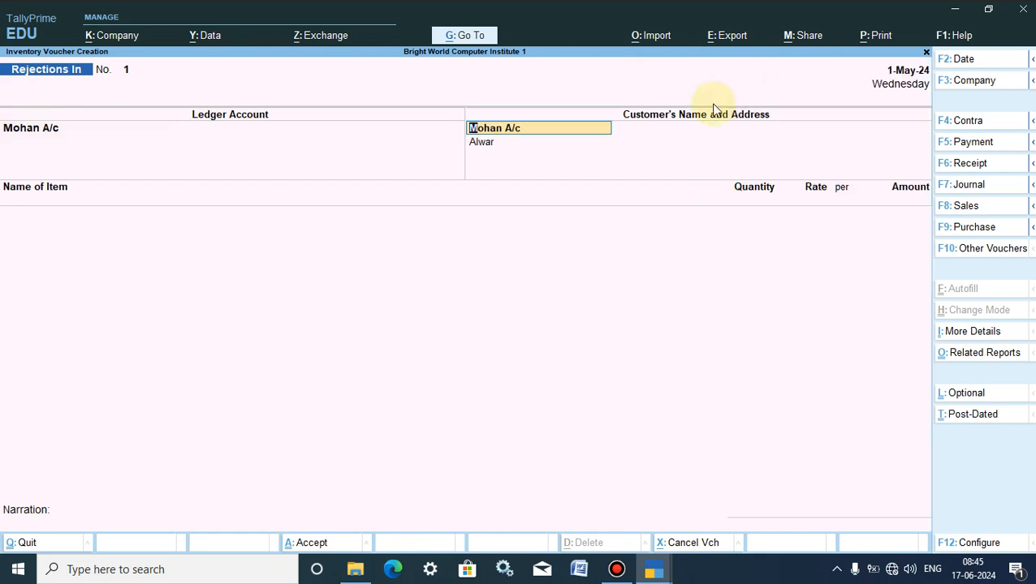
pyautogui.press('Return')
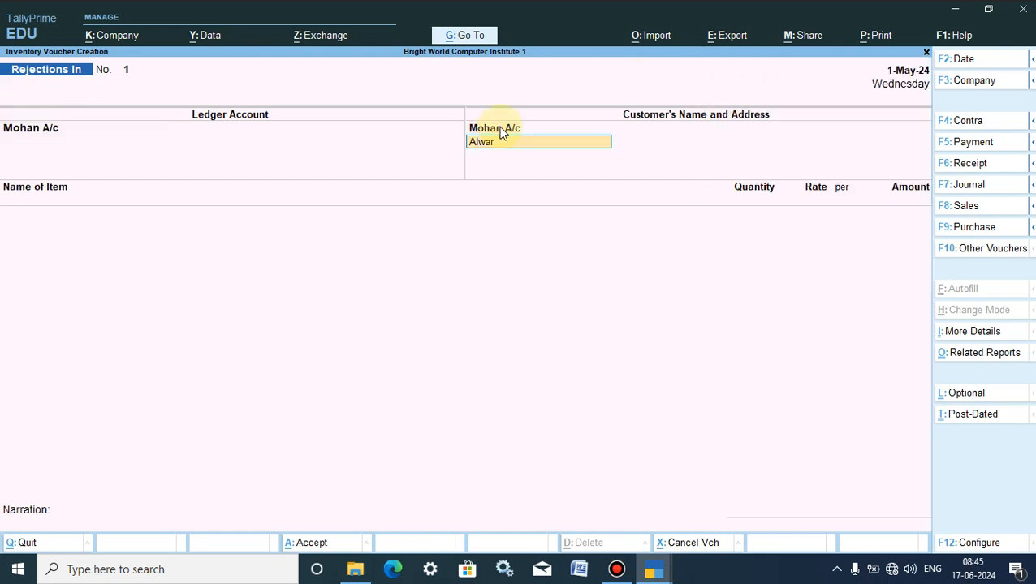
pyautogui.press('Return')
pyautogui.press('Return')
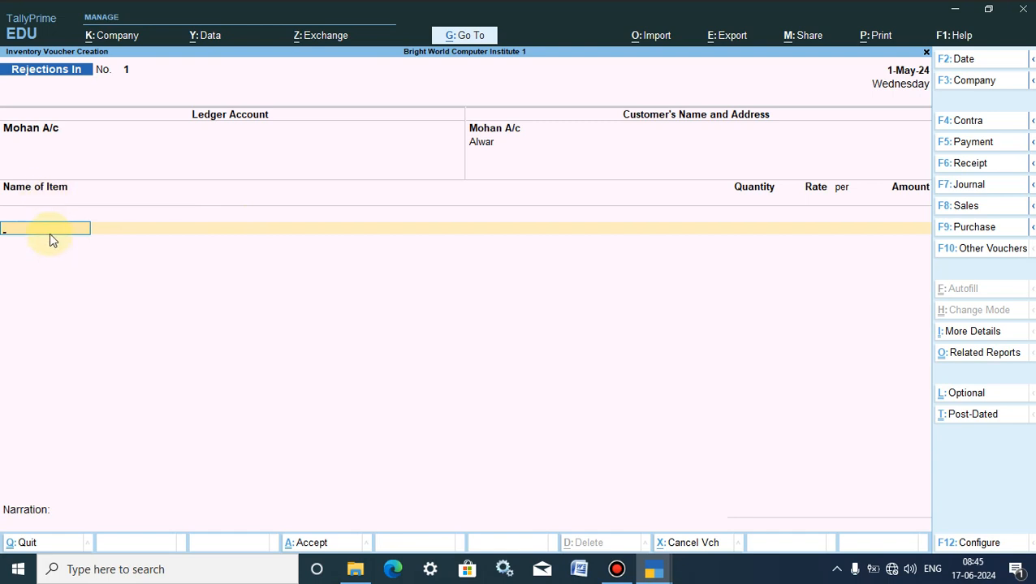
# Step: Add the item Keyboard HP with tracking number 1, a quantity of 1 pcs and the rate 500.00
pyautogui.write('K')
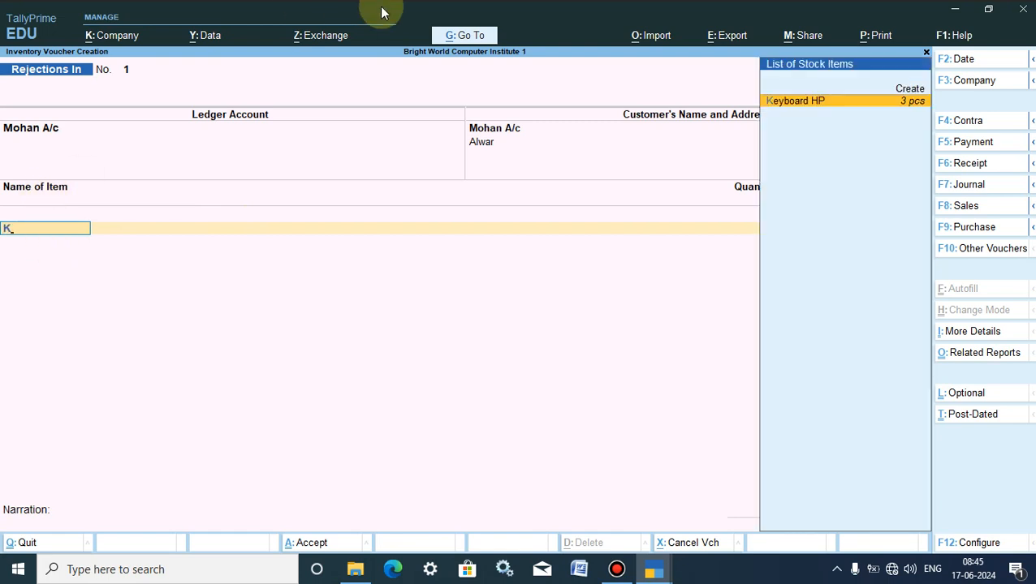
pyautogui.click(821, 102)
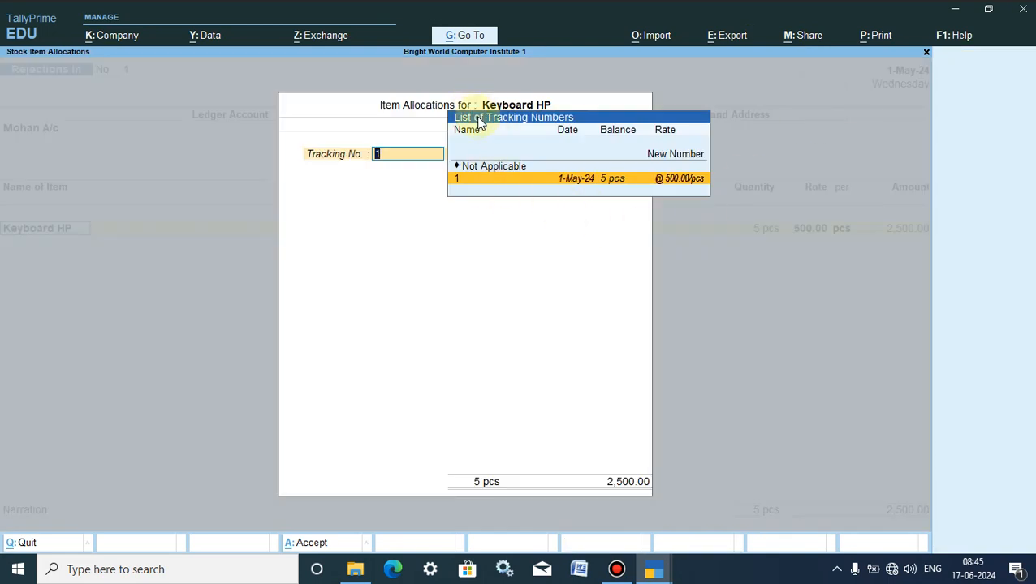
pyautogui.click(465, 181)
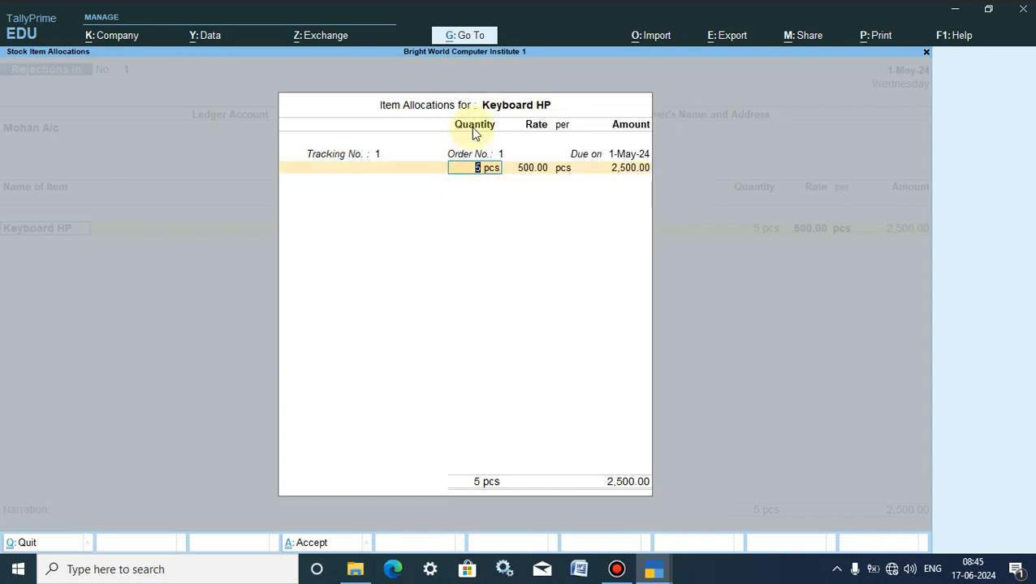
pyautogui.write('1')
pyautogui.press('Return')
pyautogui.press('Return')
pyautogui.press('Return')
pyautogui.press('Return')
pyautogui.press('Return')
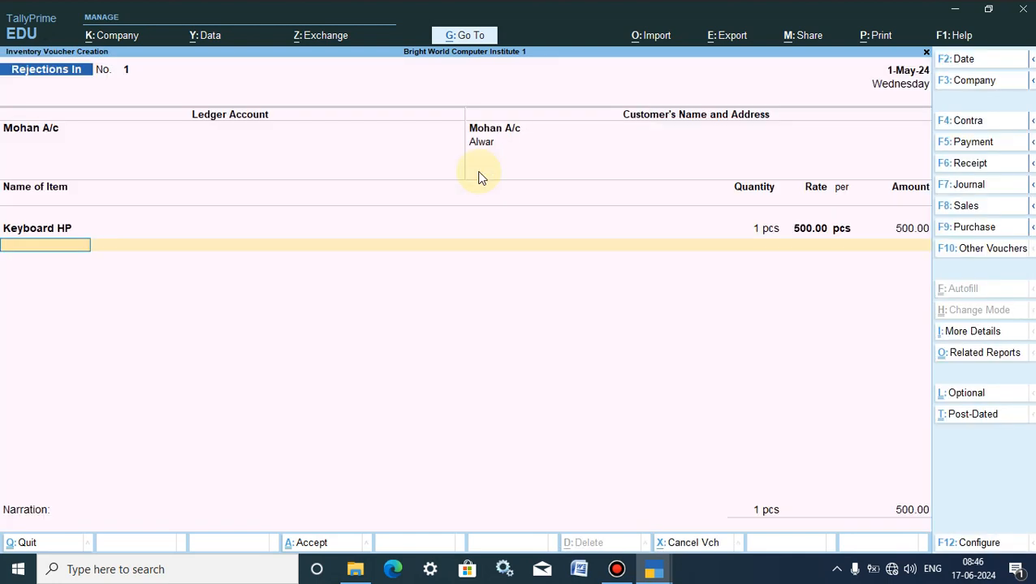
# Step: Add the item Mouse with tracking number 1, a quantity of 1 pcs and the rate 300.00
pyautogui.write('Mo')
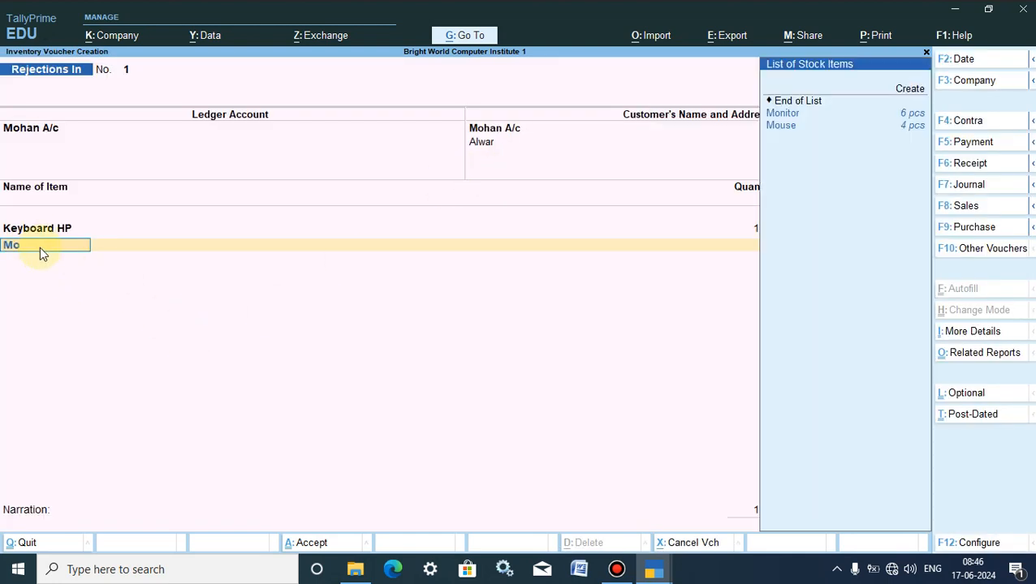
pyautogui.press('Down')
pyautogui.press('Return')
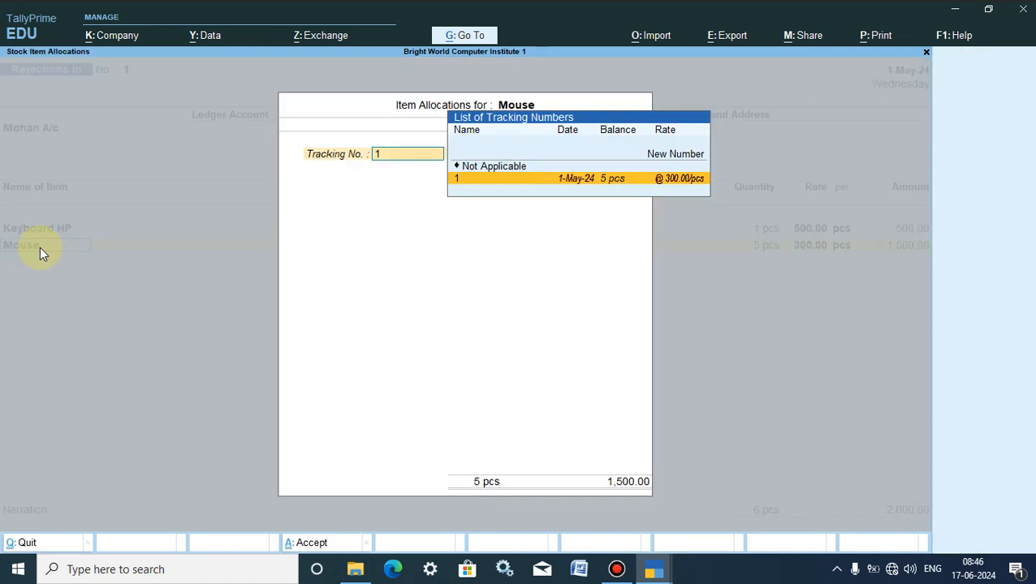
pyautogui.press('Return')
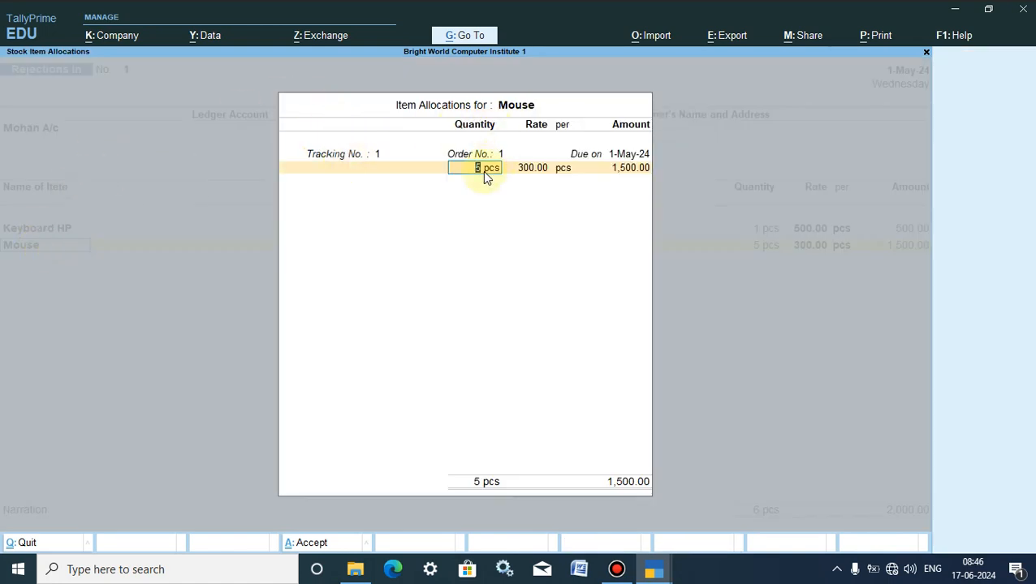
pyautogui.write('1')
pyautogui.press('Return')
pyautogui.press('Return')
pyautogui.press('Return')
pyautogui.press('Return')
pyautogui.press('Return')
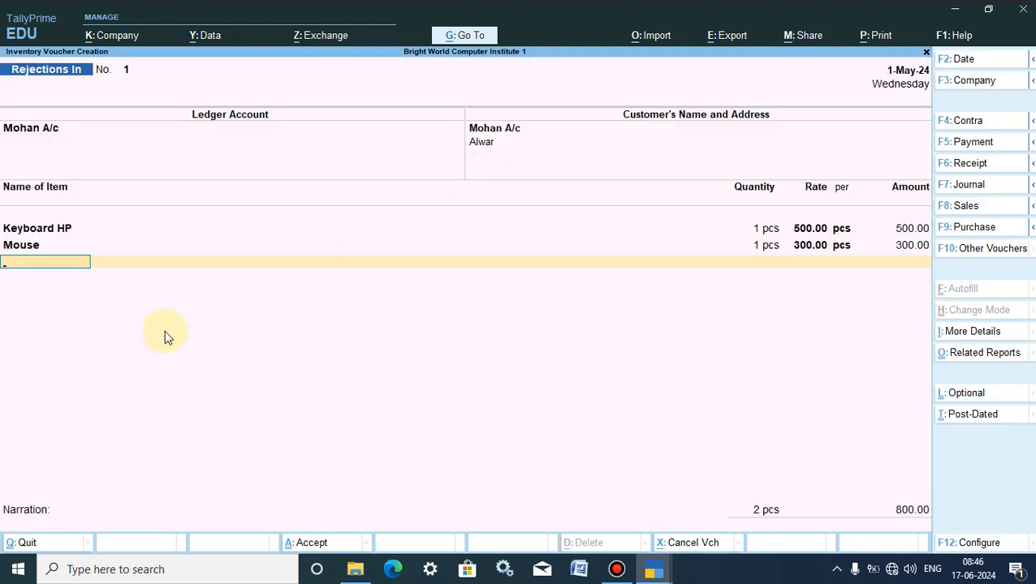
# Step: Add the item Monitor with tracking number 1, a quantity of 1 pcs and the rate 6,000.00
pyautogui.write('Mo')
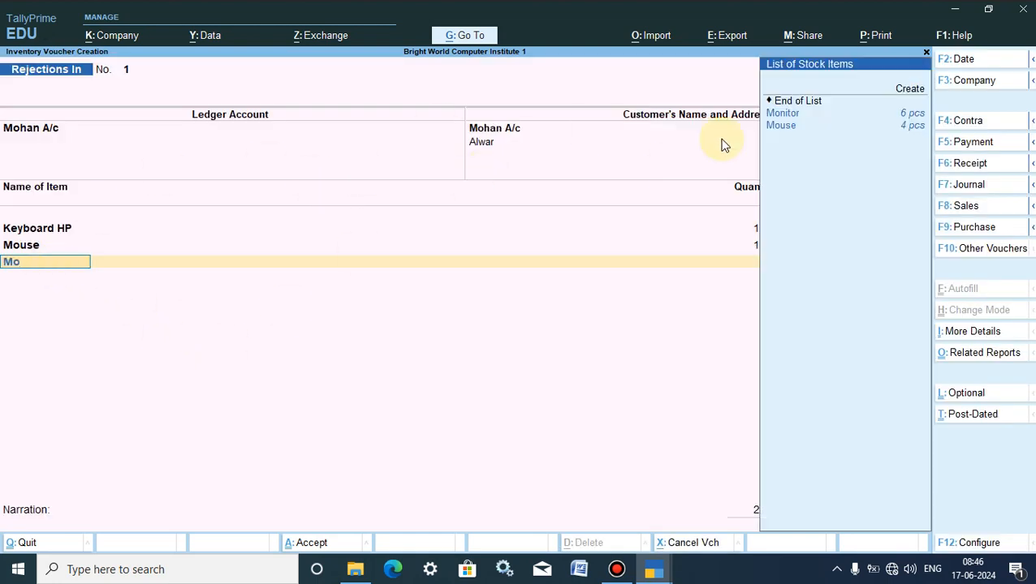
pyautogui.click(781, 116)
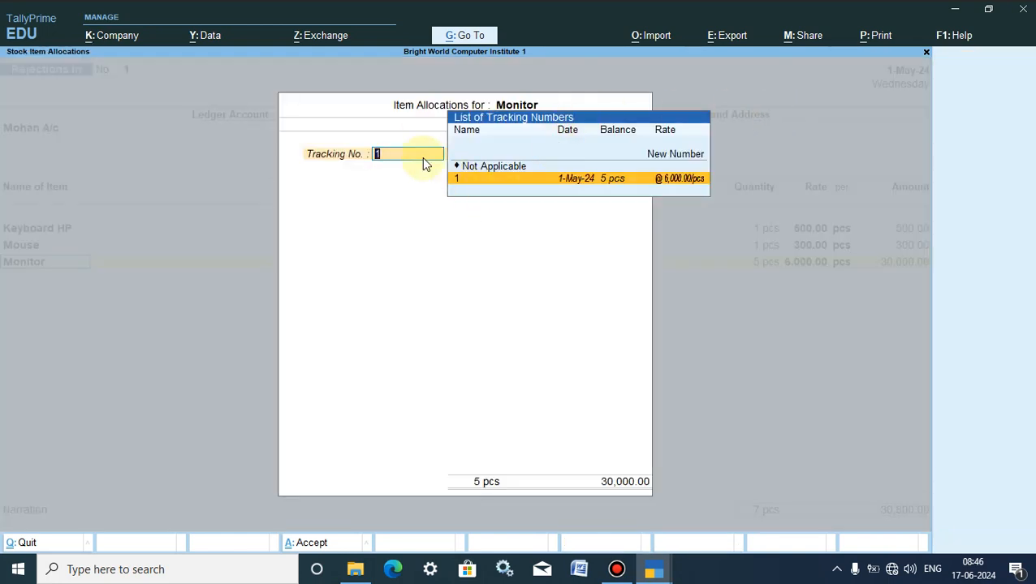
pyautogui.press('Return')
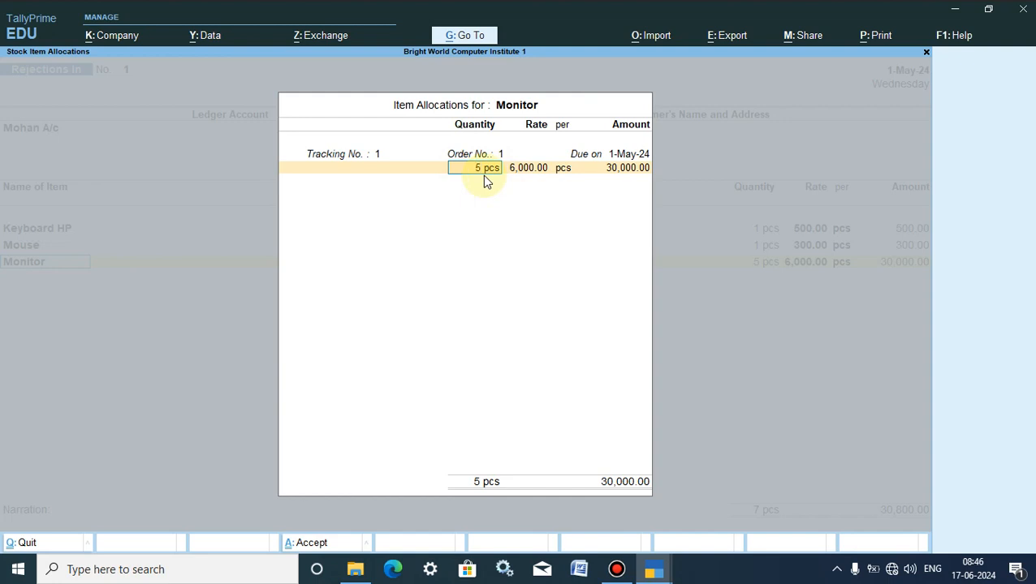
pyautogui.write('1')
pyautogui.press('Return')
pyautogui.press('Return')
pyautogui.press('Return')
pyautogui.press('Return')
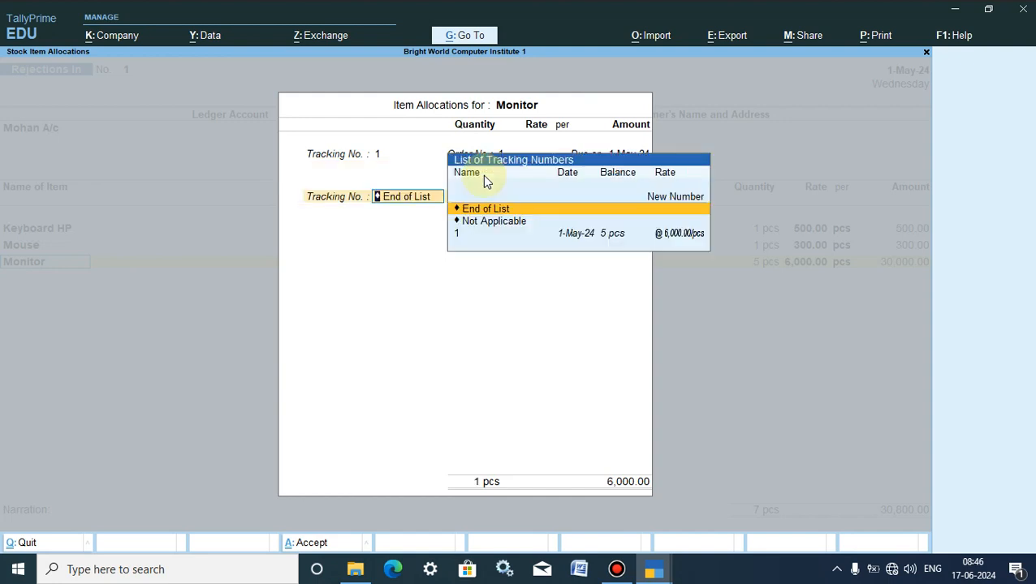
pyautogui.press('Return')
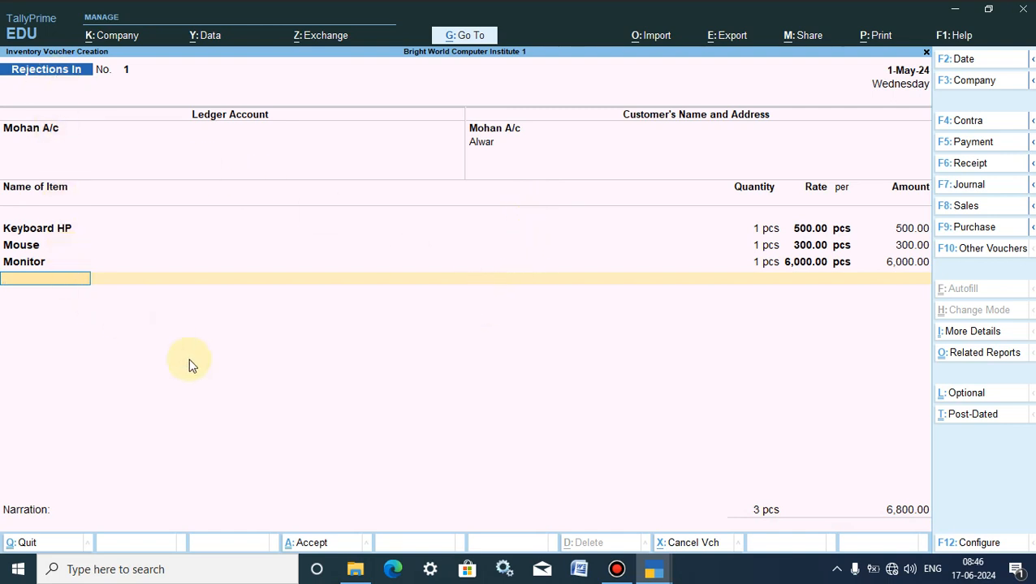
# Step: Save the completed Rejections In voucher and leave voucher creation for the Gateway of Tally
pyautogui.click(315, 545)
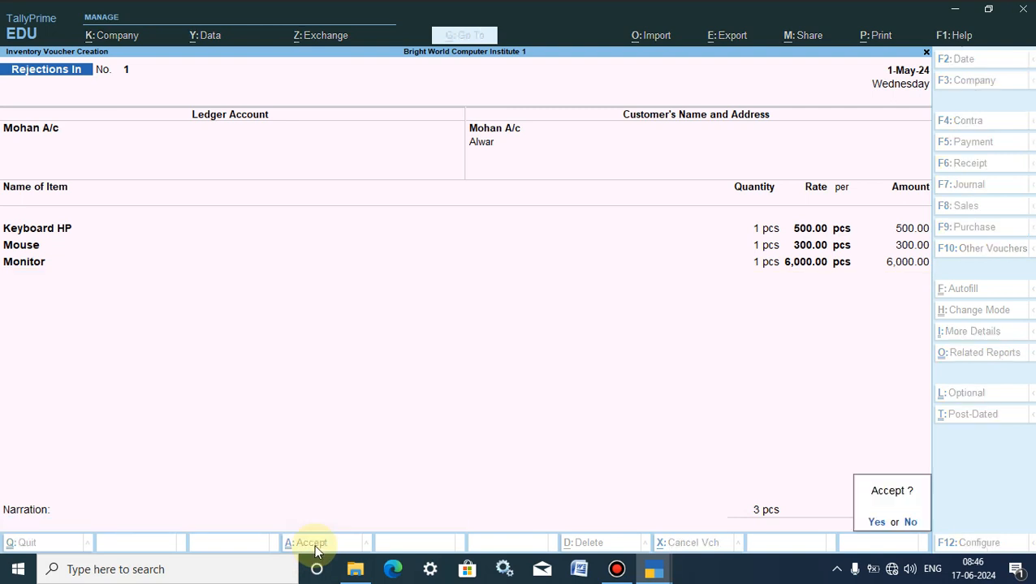
pyautogui.click(877, 521)
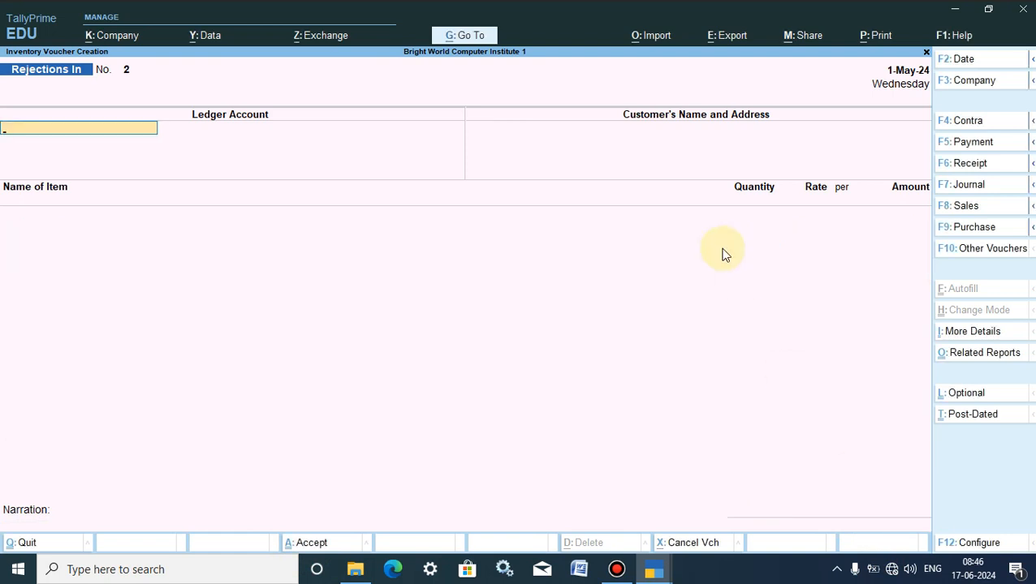
pyautogui.press('Escape')
pyautogui.press('Return')
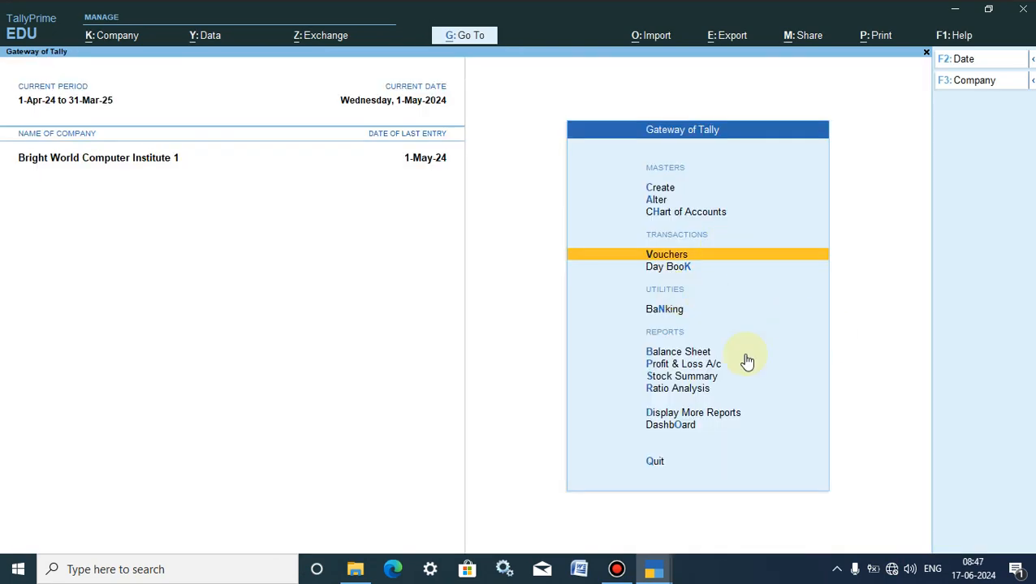
# Step: Open the Rejections In voucher of 1-May-24 from the Day Book to review its entries
pyautogui.click(671, 271)
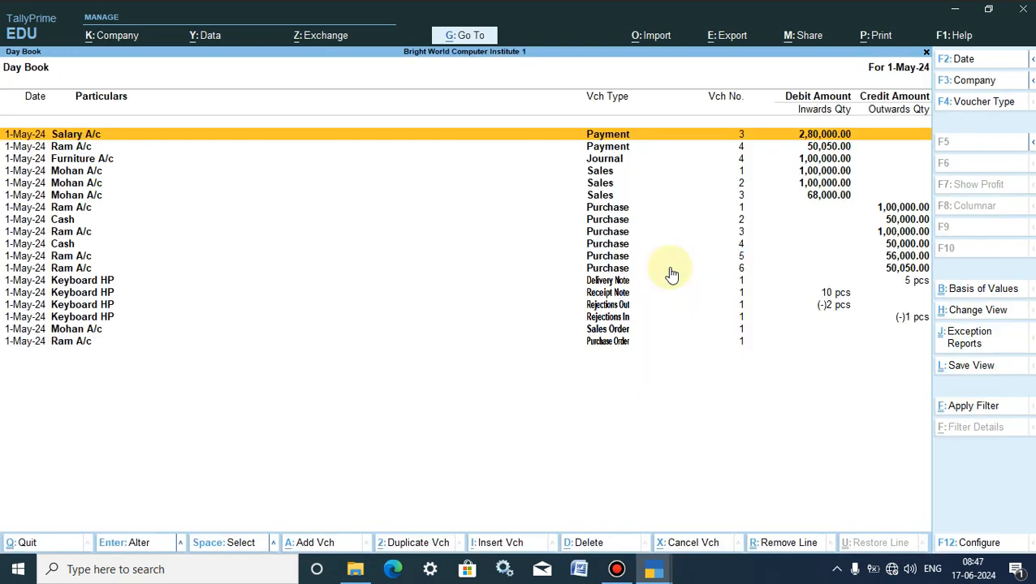
pyautogui.click(617, 318)
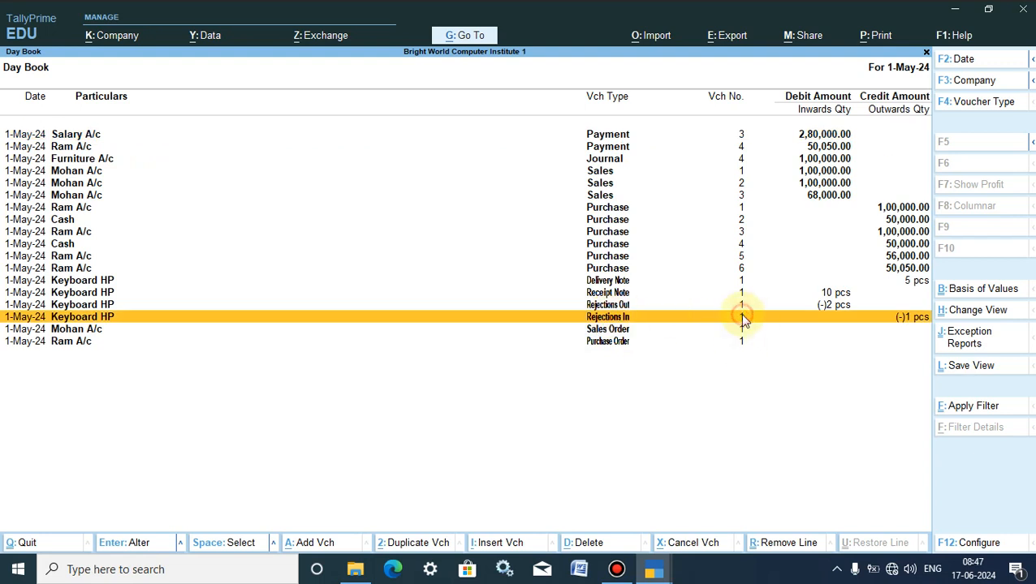
pyautogui.click(740, 315)
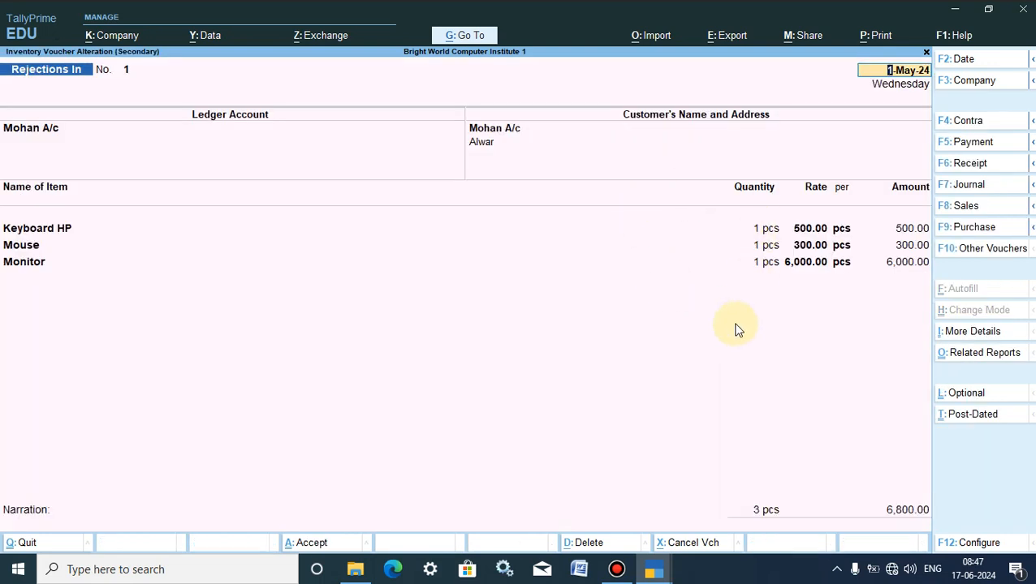